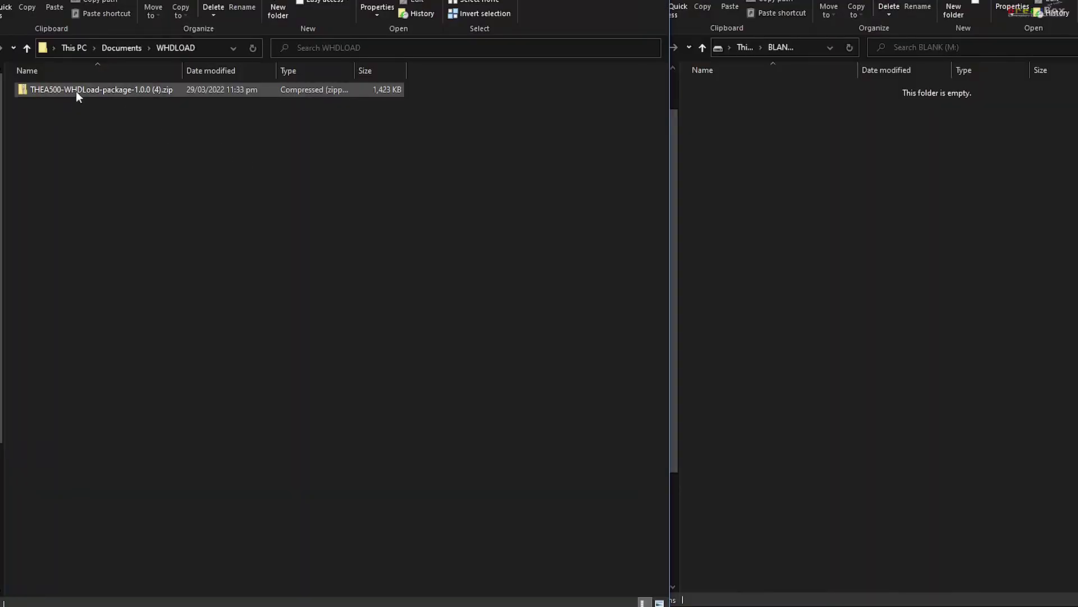
# - Extract THEA500-WHDLoad-package-1.0.0 (4).zip with 7-Zip to the BLANK USB drive (M:\), in a subfolder named after the archive
pyautogui.click(76, 91)
pyautogui.rightClick(76, 92)
pyautogui.moveTo(107, 163)
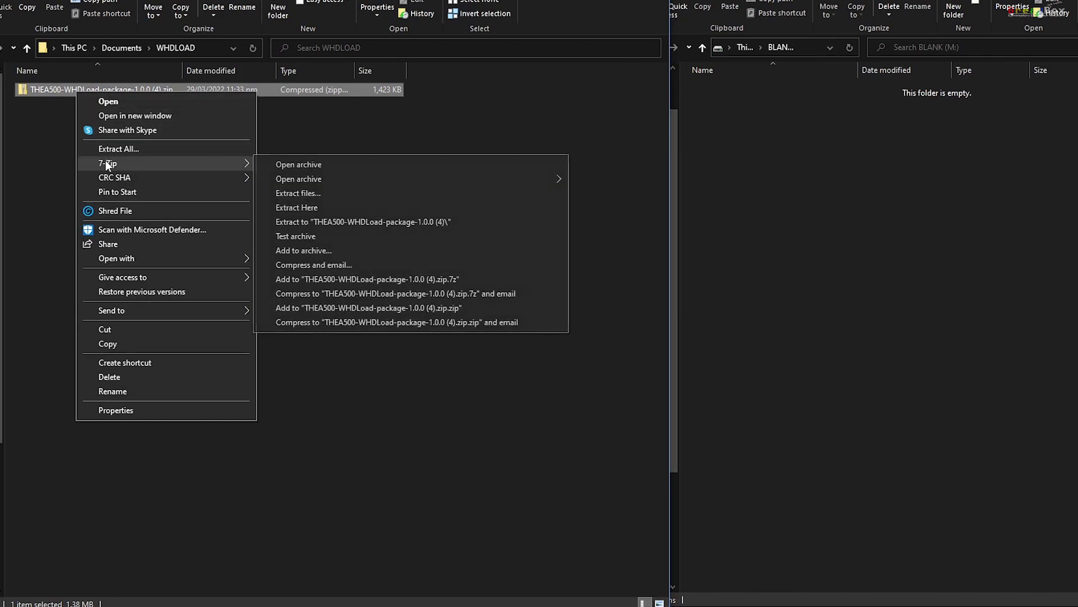
pyautogui.click(296, 193)
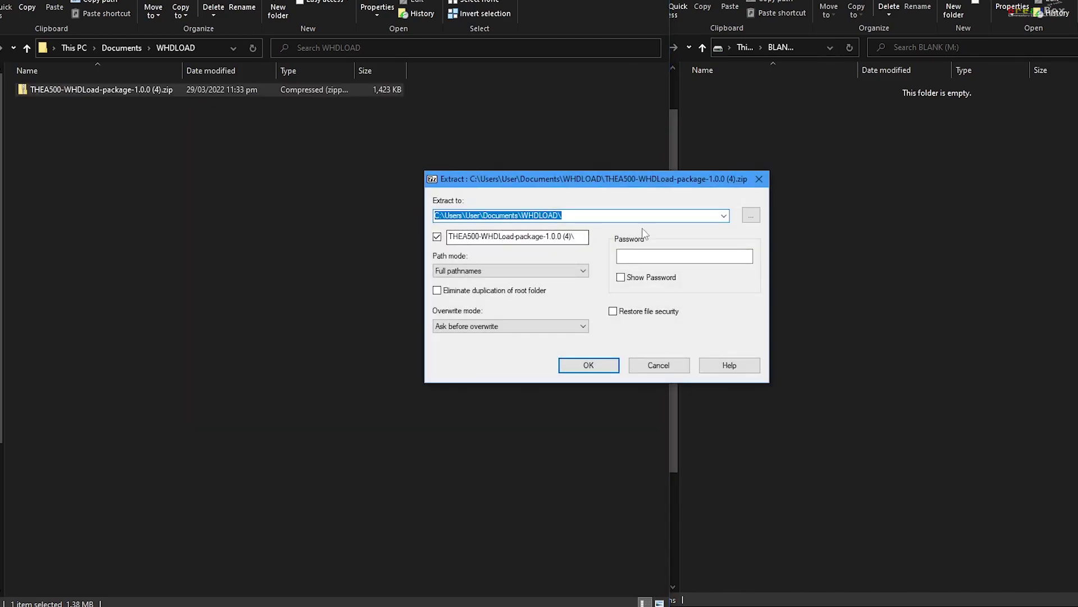
pyautogui.click(751, 215)
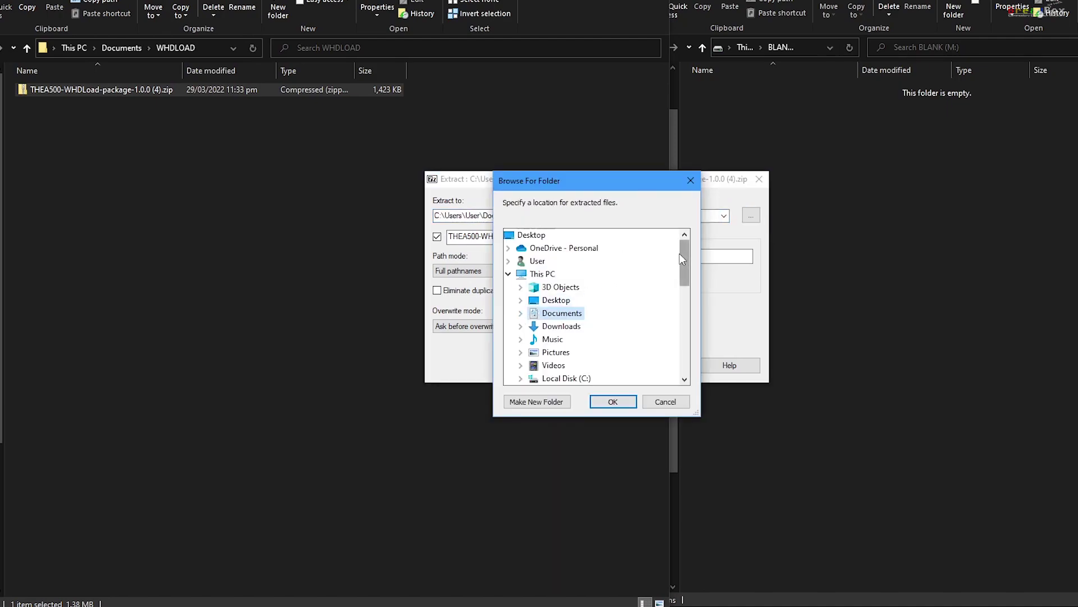
pyautogui.scroll(-4, 592, 320)
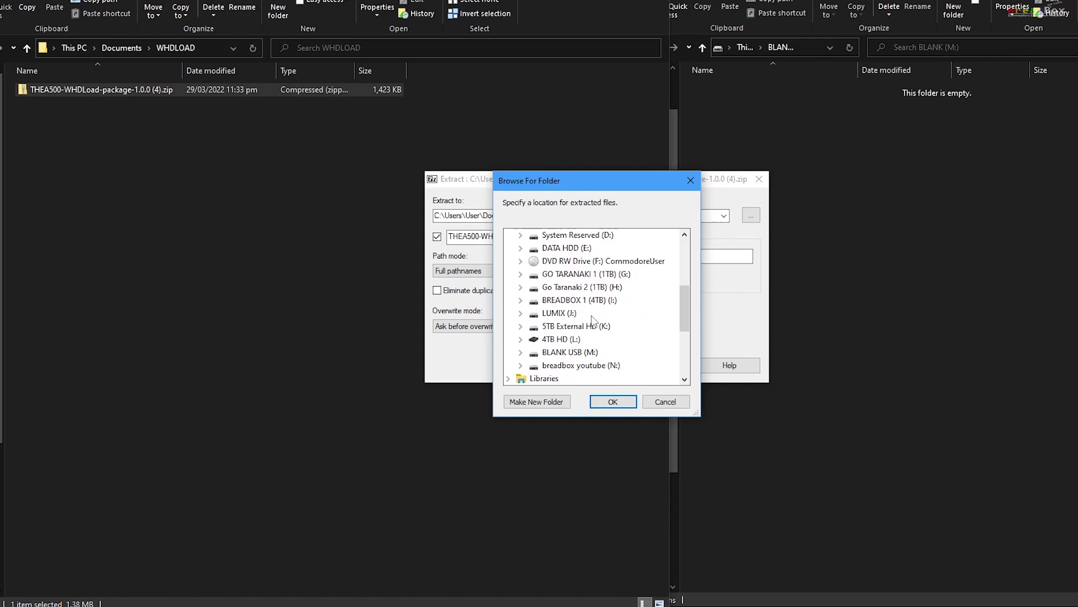
pyautogui.click(560, 353)
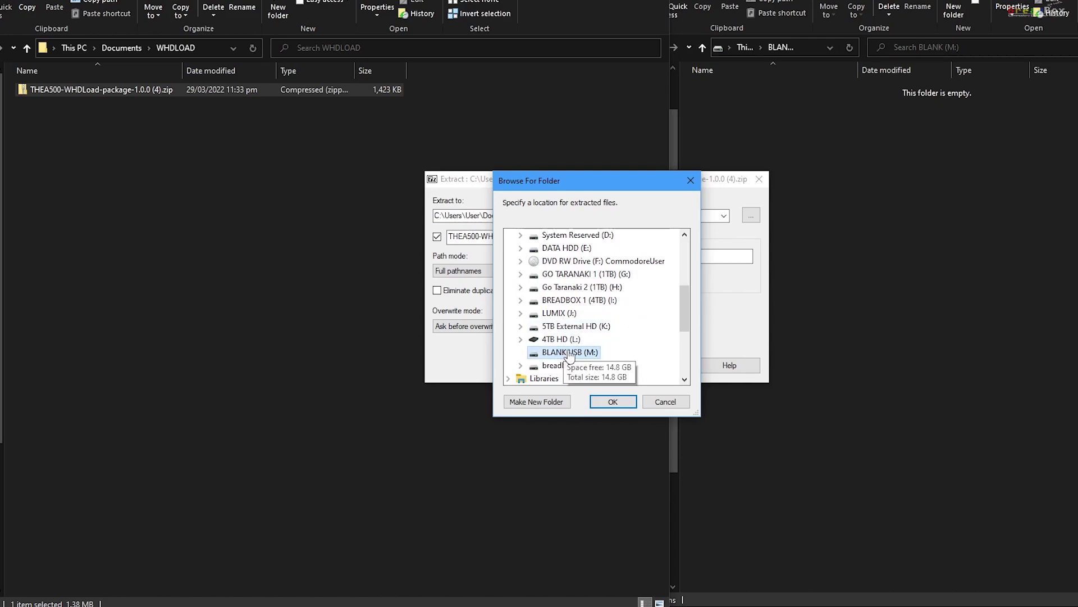
pyautogui.click(613, 402)
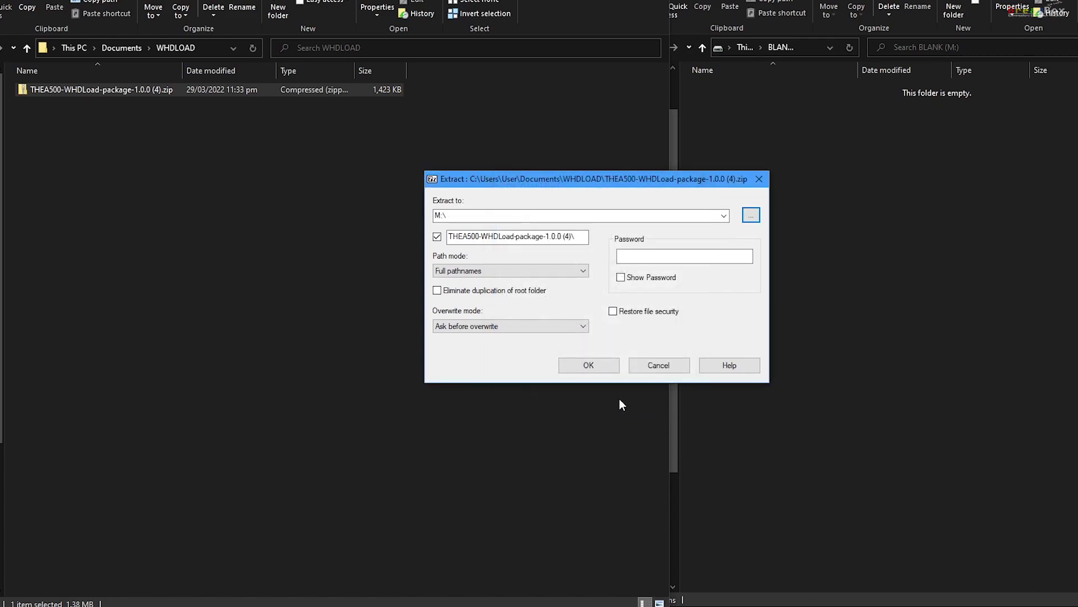
pyautogui.click(589, 366)
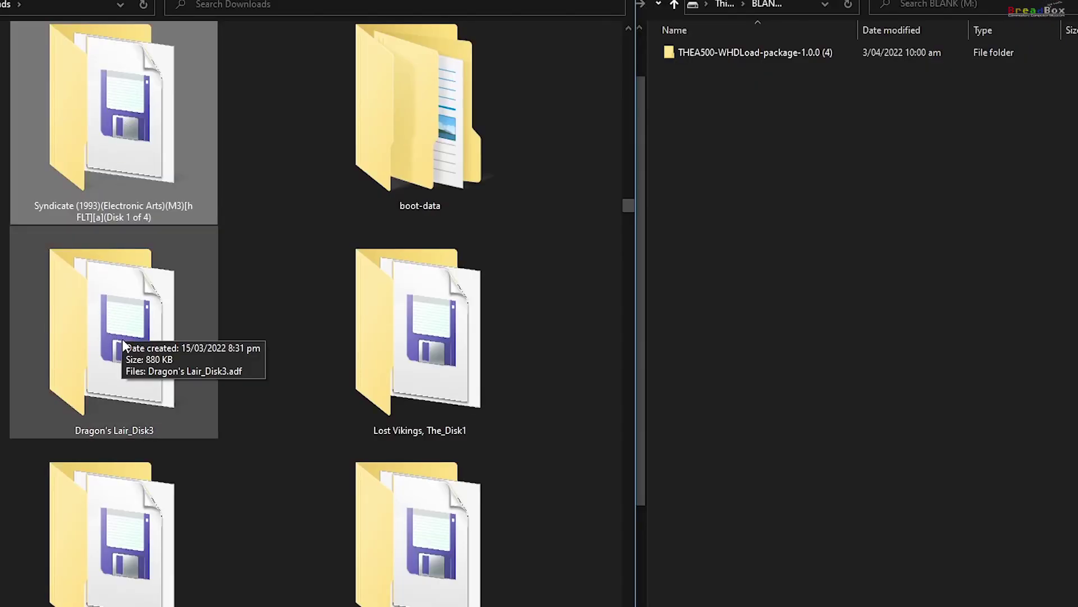
# - Copy the Syndicate, Dragon's Lair, Lost Vikings, Maniac Mansion and Secret of Monkey Island disk folders from Downloads to the BLANK USB (M:) drive
pyautogui.keyDown('ctrl'); pyautogui.click(119, 338); pyautogui.keyUp('ctrl')
pyautogui.keyDown('ctrl'); pyautogui.click(388, 345); pyautogui.keyUp('ctrl')
pyautogui.keyDown('ctrl'); pyautogui.click(86, 555); pyautogui.keyUp('ctrl')
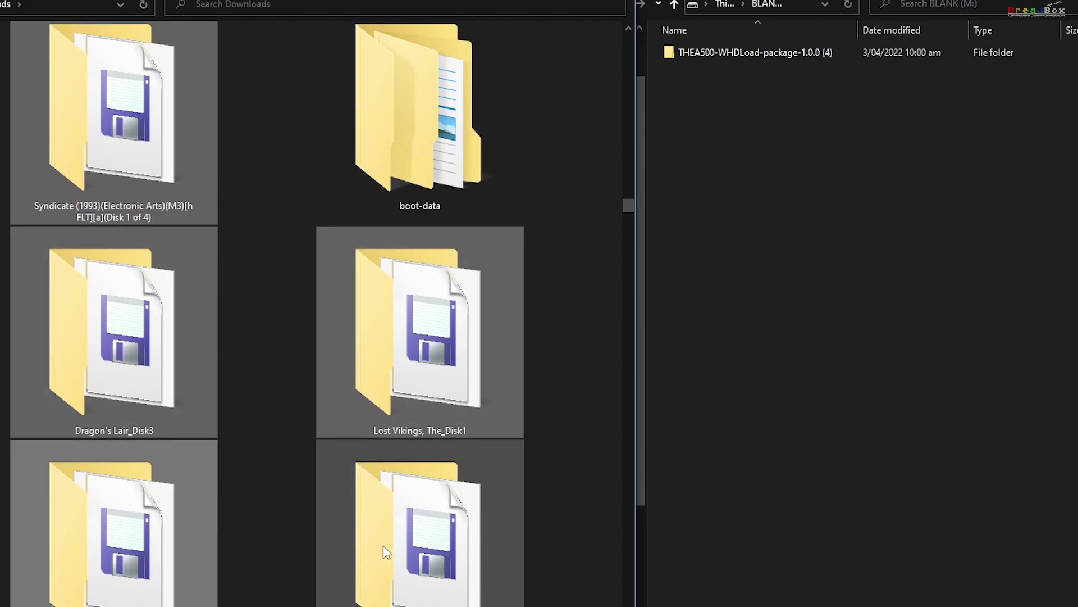
pyautogui.keyDown('ctrl'); pyautogui.click(385, 544); pyautogui.keyUp('ctrl')
pyautogui.scroll(-3, 234, 379)
pyautogui.scroll(-3, 233, 378)
pyautogui.moveTo(392, 145); pyautogui.dragTo(824, 236)
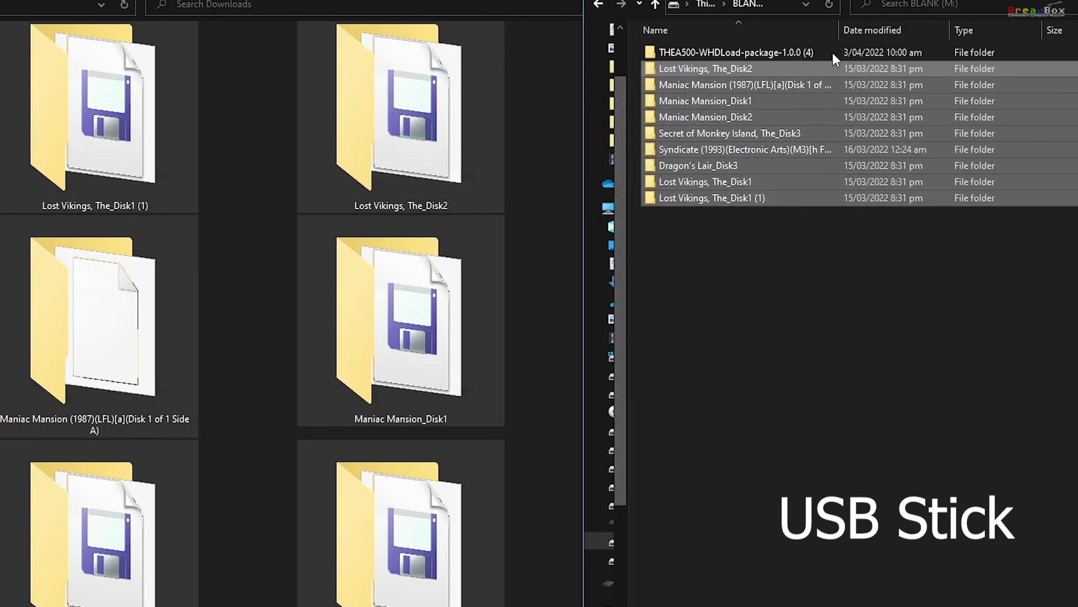
pyautogui.click(801, 289)
# - Permanently delete the duplicate folder Lost Vikings, The_Disk1 (1) from the USB drive and open Lost Vikings, The_Disk1
pyautogui.click(703, 197)
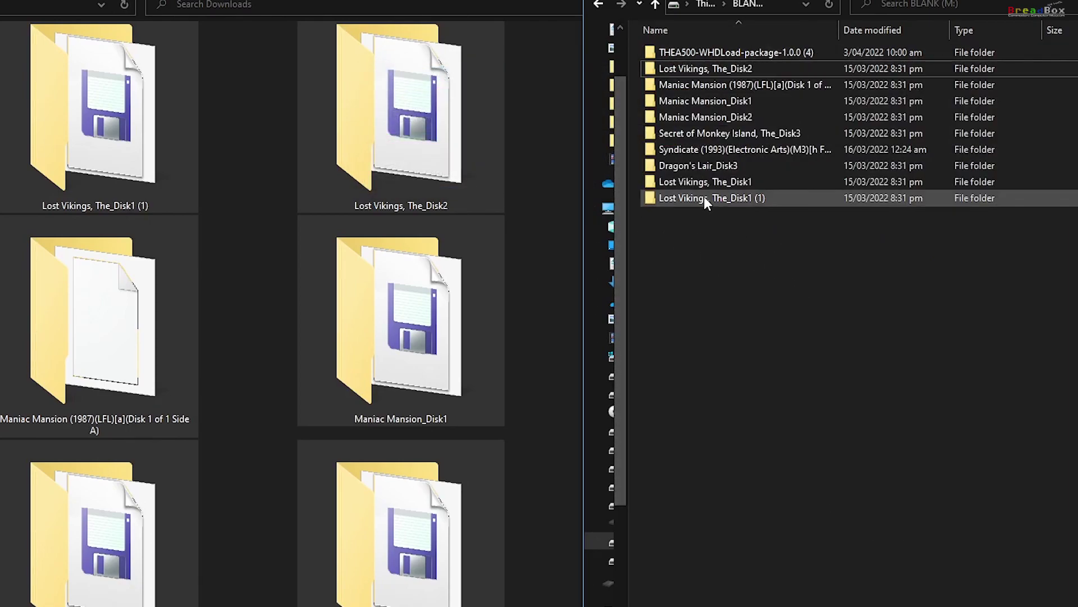
pyautogui.press('Delete')
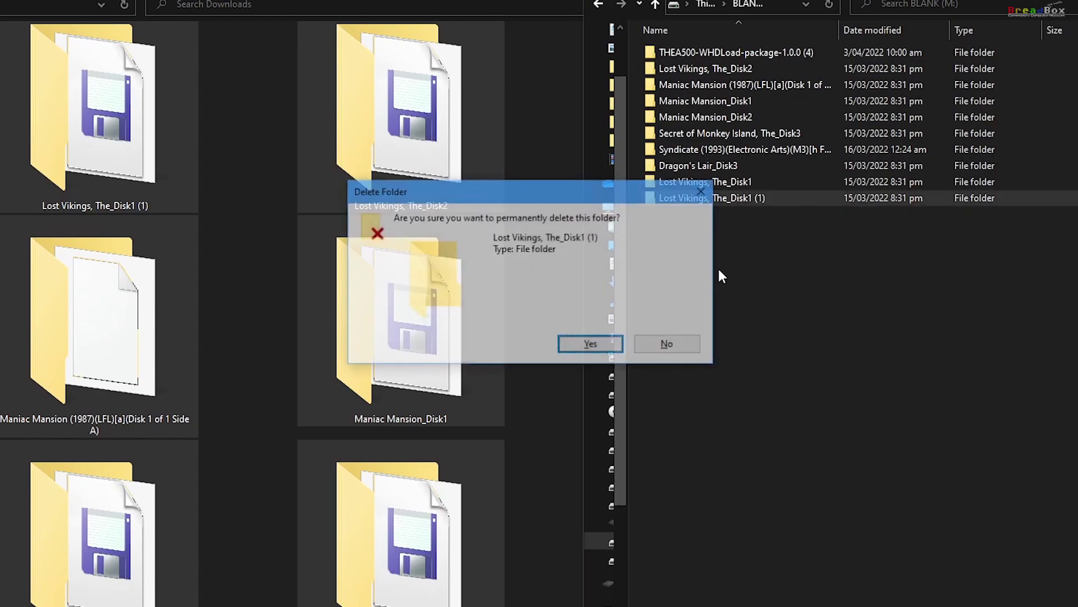
pyautogui.click(591, 345)
pyautogui.doubleClick(705, 182)
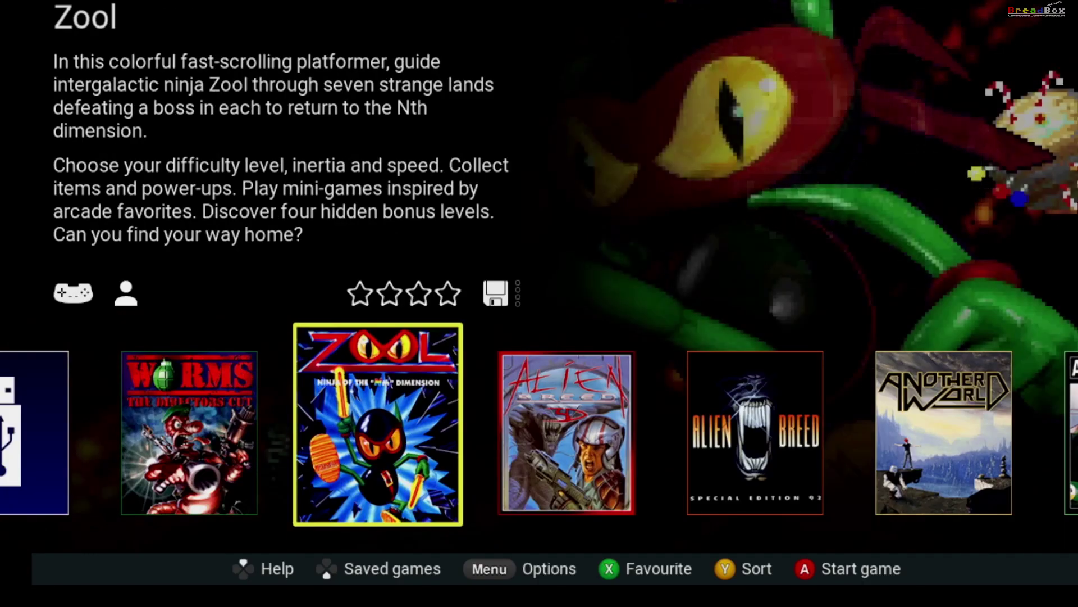
# - Switch to THEA500's game carousel and open the USB media entry
pyautogui.press('Left')
pyautogui.press('Left')
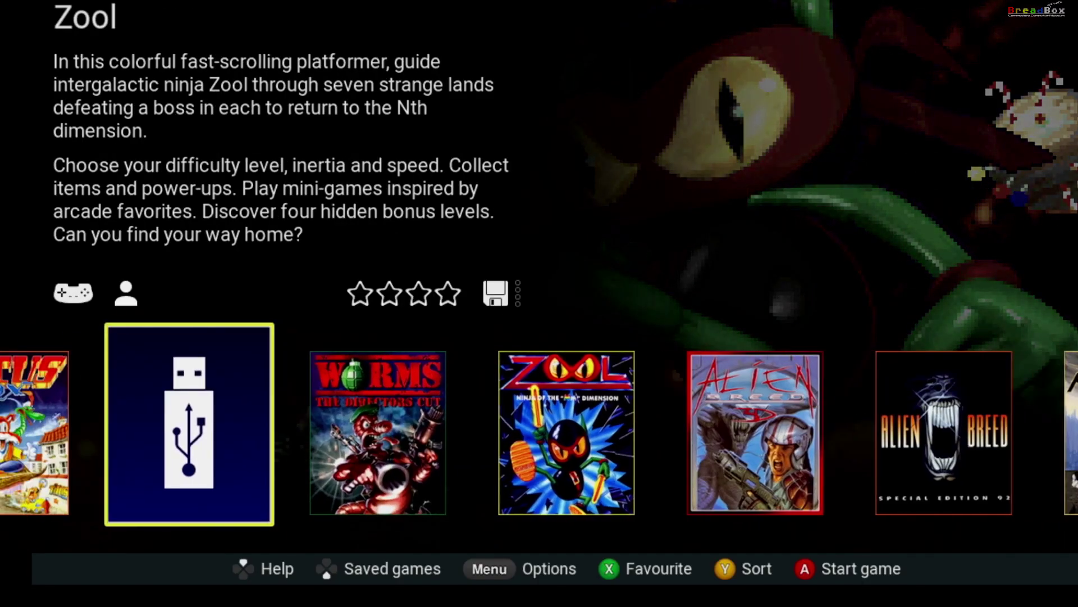
pyautogui.press('Return')
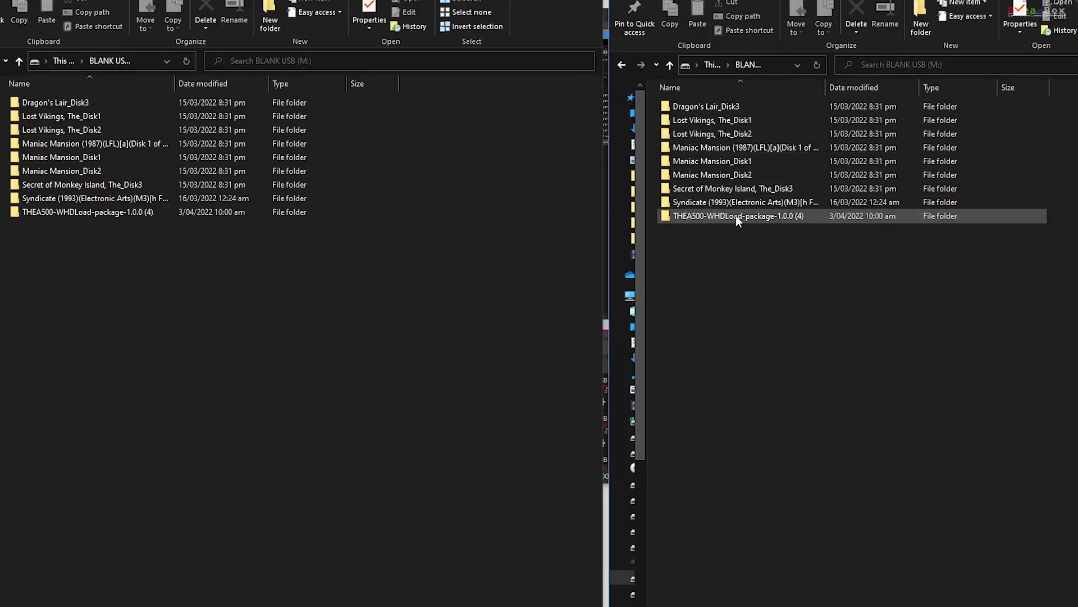
# - Switch to File Explorer and move the THEA500 folder out of THEA500-WHDLoad-package-1.0.0 (4) into the root of BLANK USB (M:)
pyautogui.click(703, 216)
pyautogui.doubleClick(703, 216)
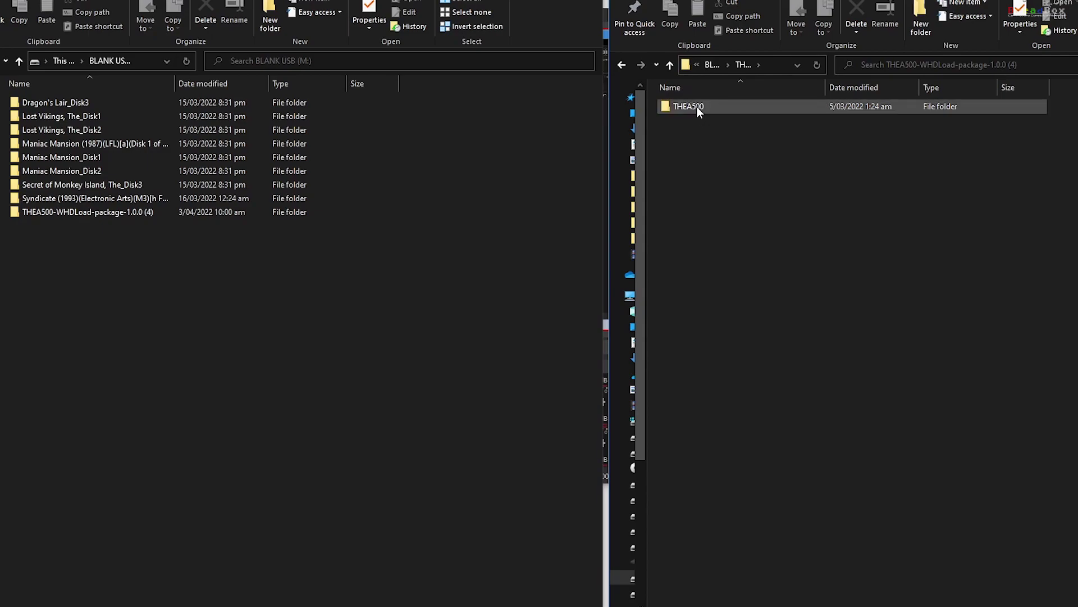
pyautogui.moveTo(692, 106)
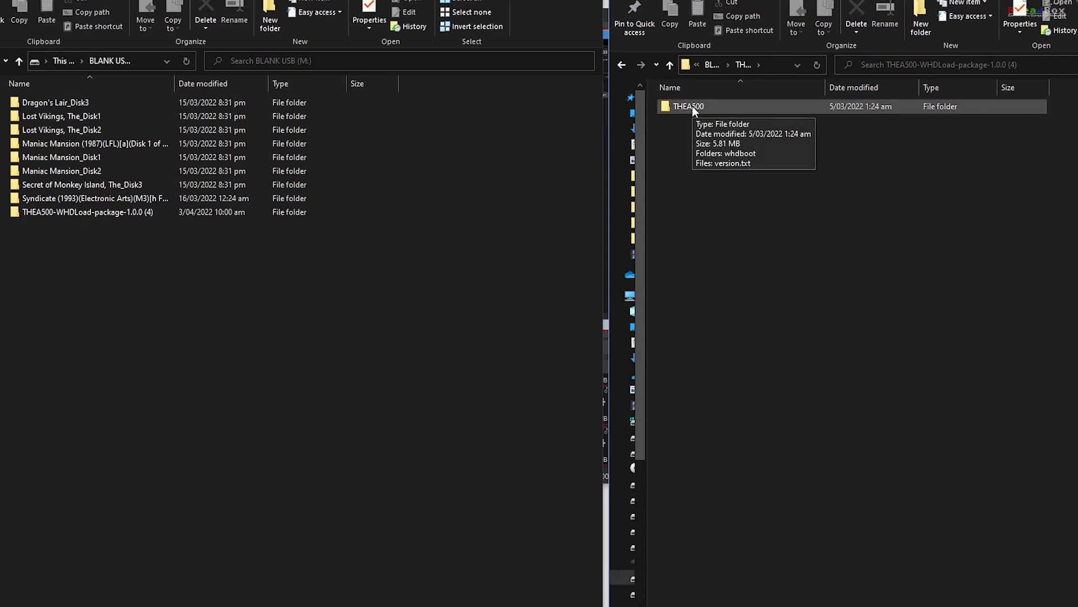
pyautogui.moveTo(692, 106); pyautogui.dragTo(188, 348)
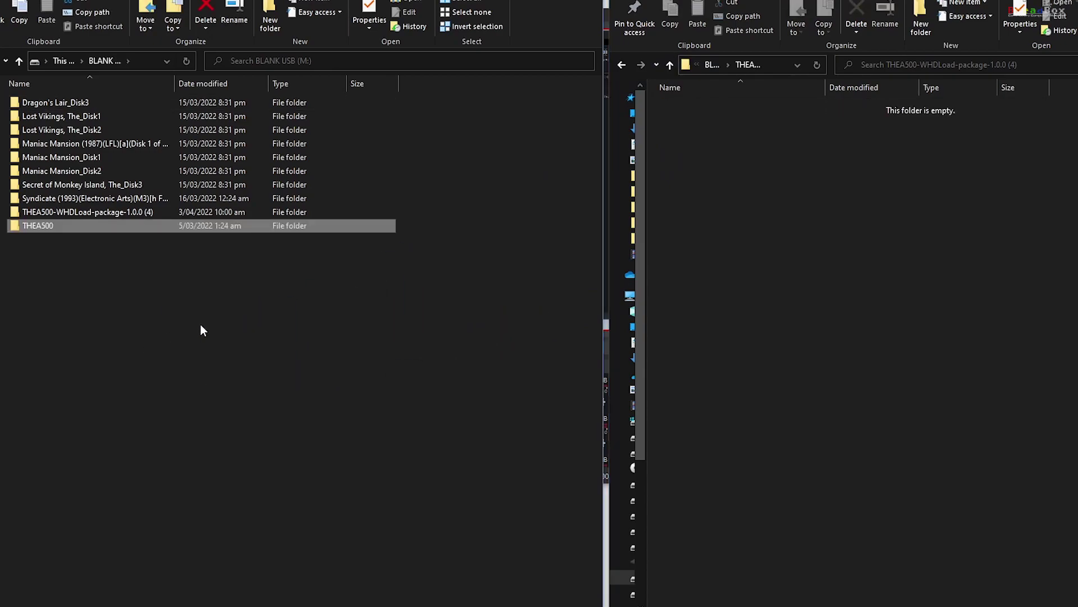
# - Permanently delete the emptied THEA500-WHDLoad-package-1.0.0 (4) folder from the USB drive
pyautogui.click(94, 211)
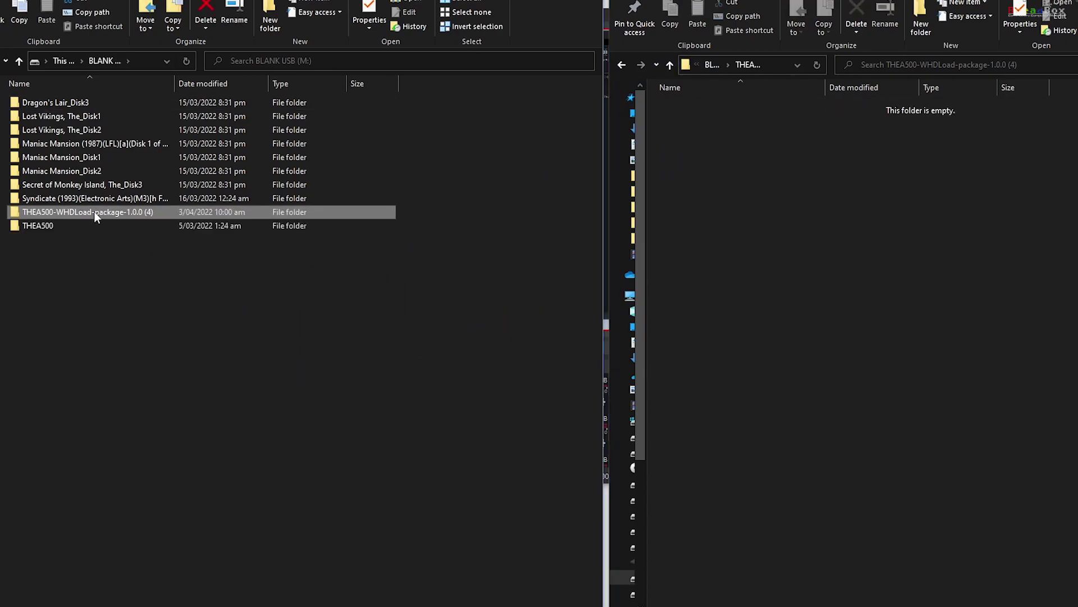
pyautogui.press('Delete')
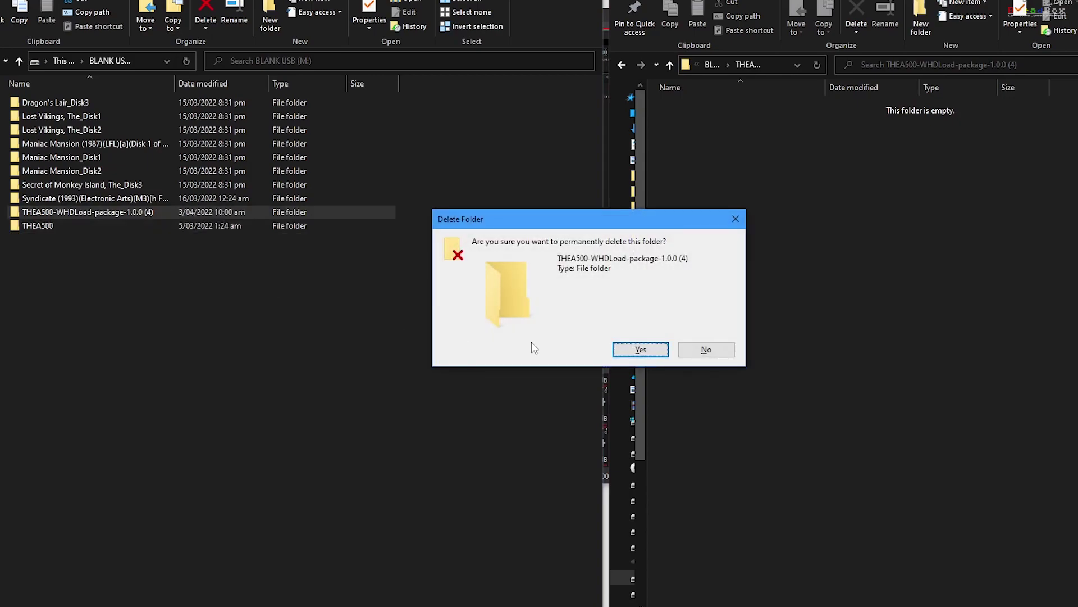
pyautogui.click(641, 350)
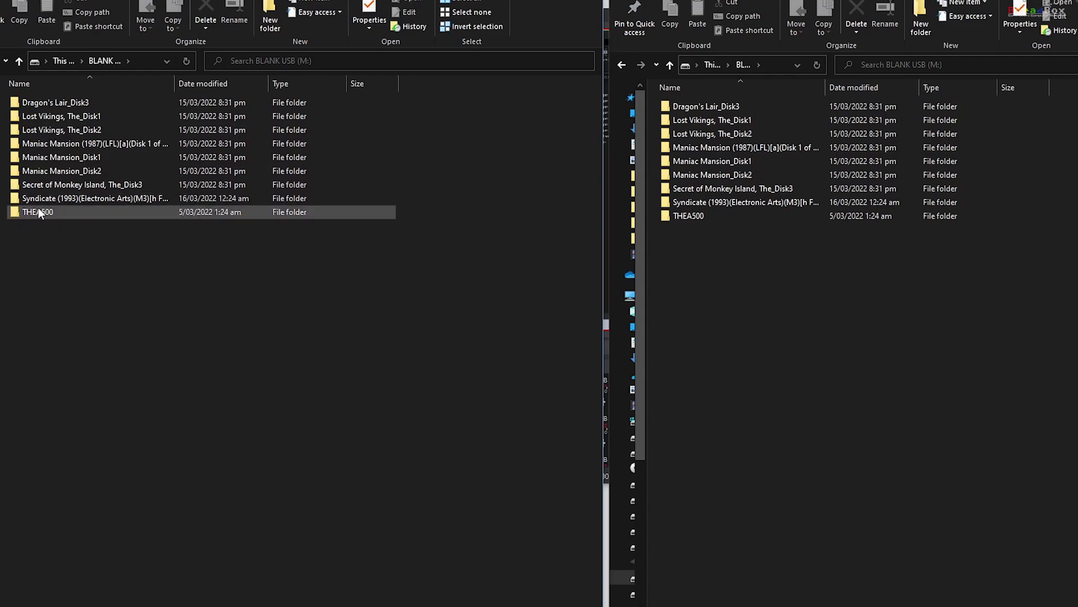
pyautogui.moveTo(39, 214)
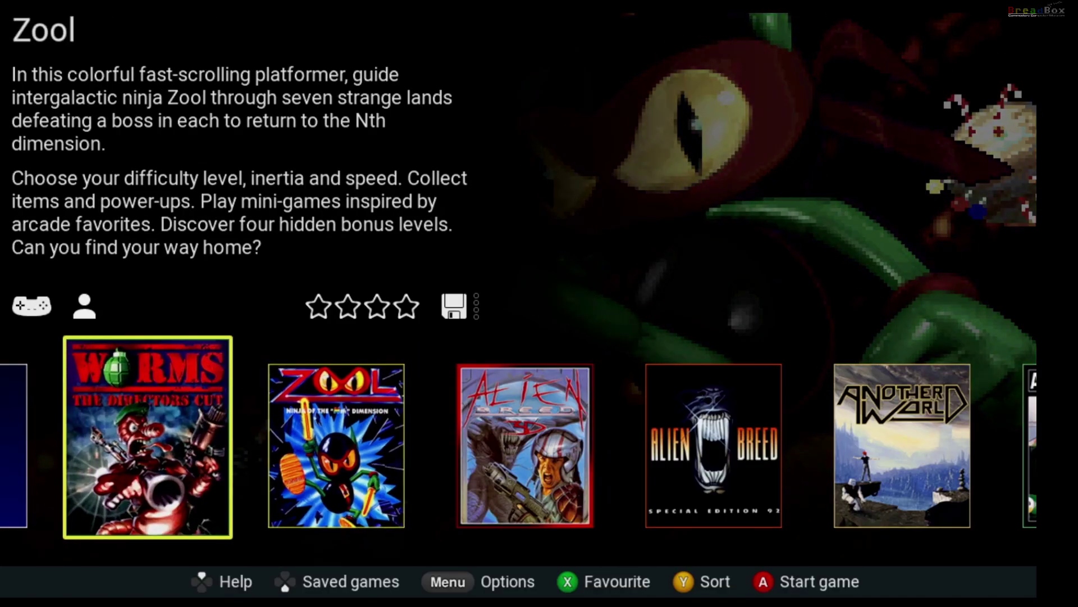
# - Switch to THEA500's game carousel, open the USB media entry and browse the folders on the stick
pyautogui.press('Left')
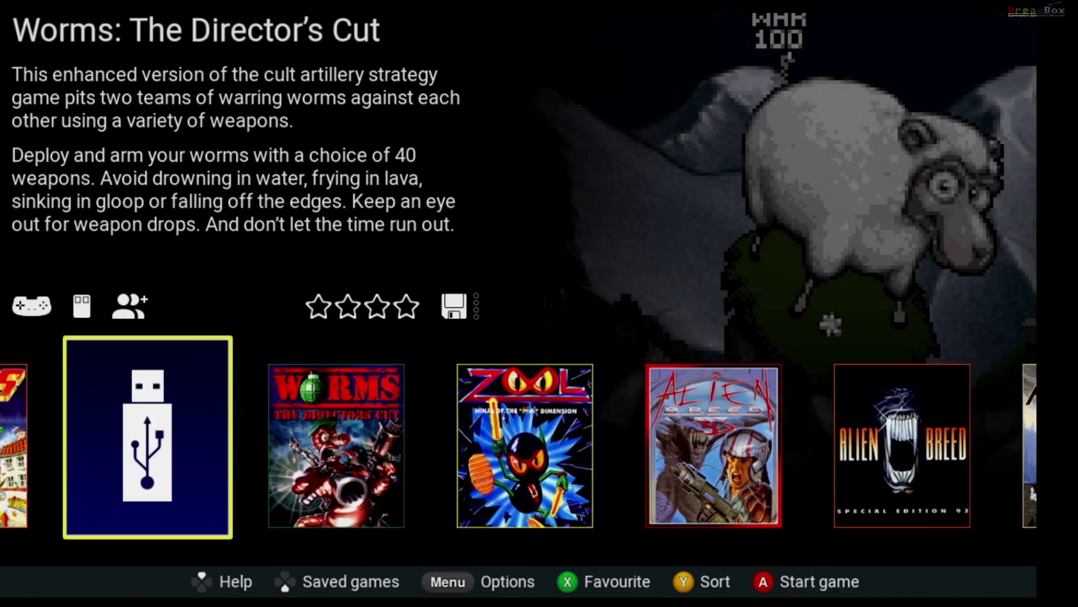
pyautogui.press('Return')
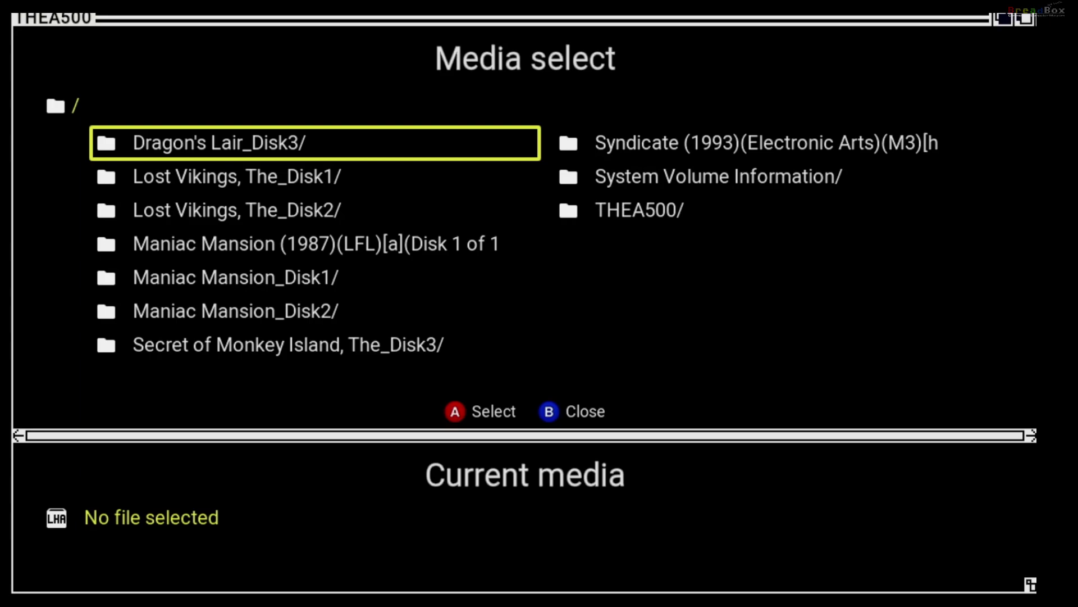
pyautogui.press('Down')
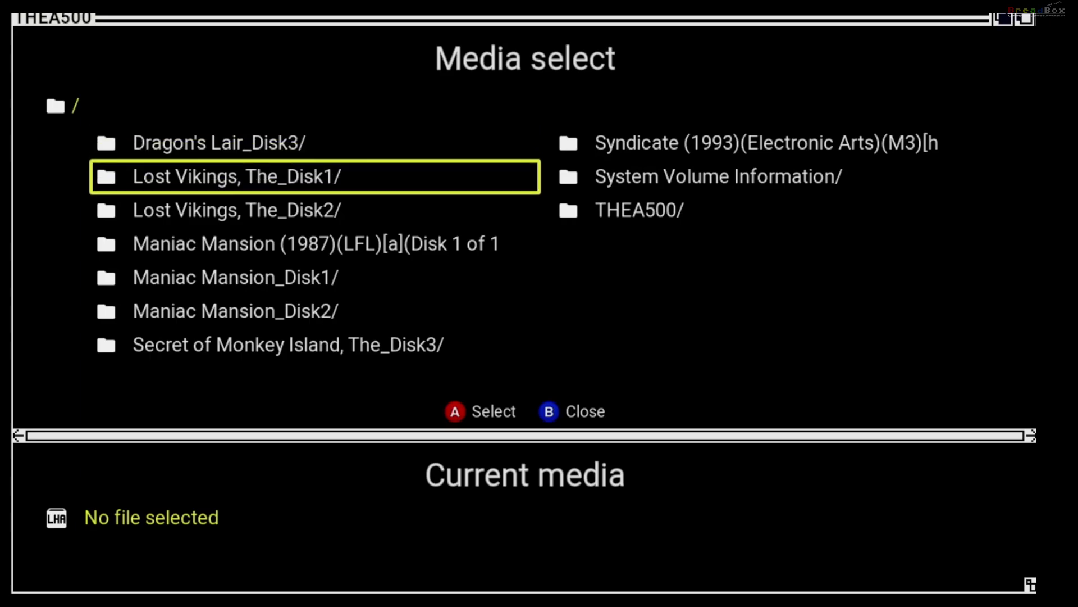
pyautogui.press('Down')
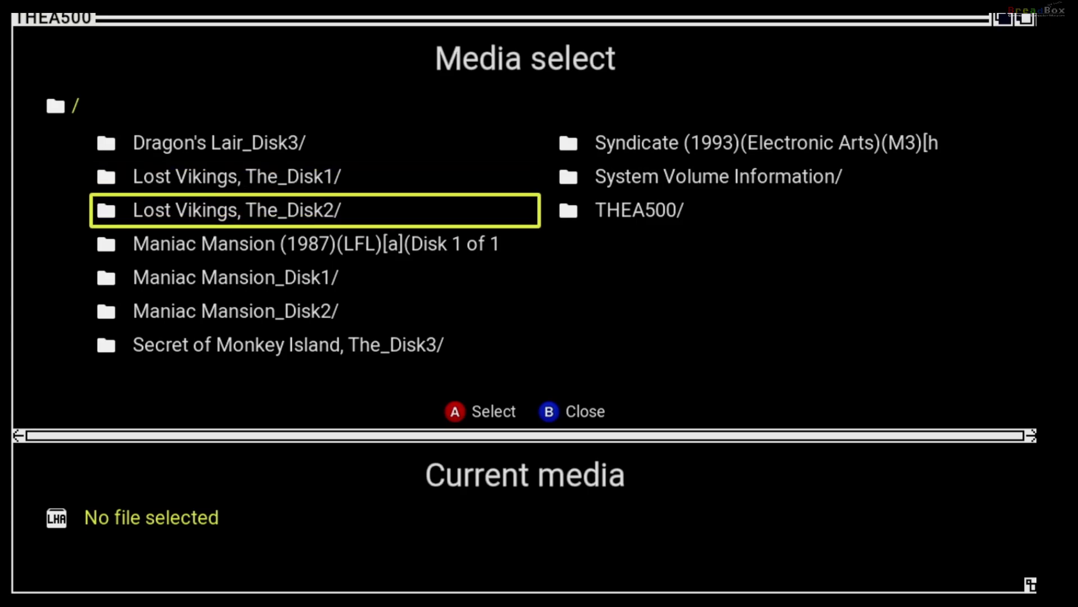
pyautogui.press('Down')
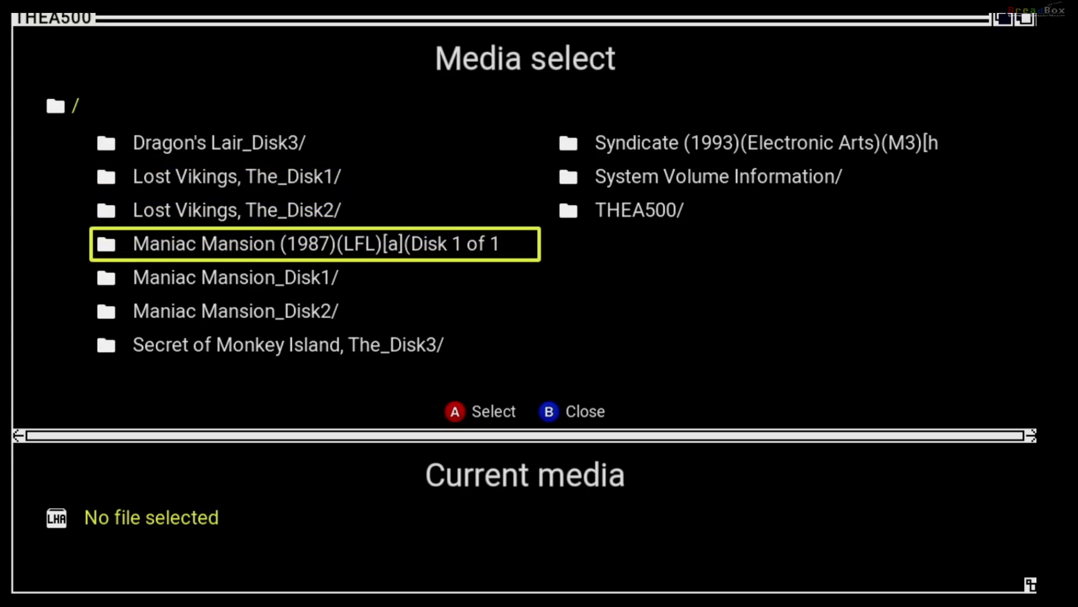
pyautogui.press('Down')
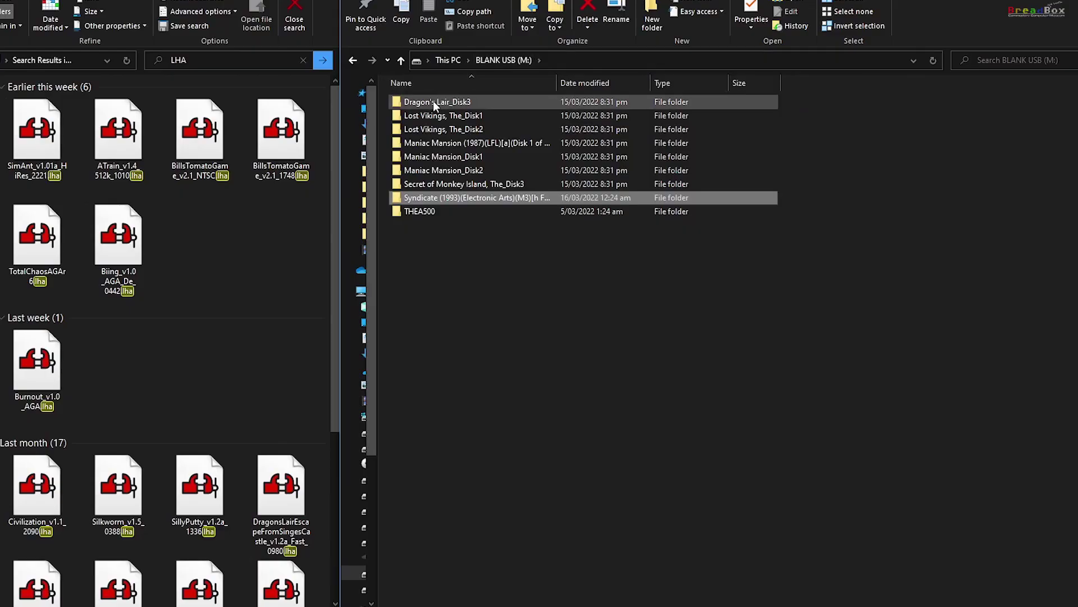
# - Switch to File Explorer and permanently delete the eight game disk folders from BLANK USB (M:), keeping only the THEA500 folder
pyautogui.click(433, 100)
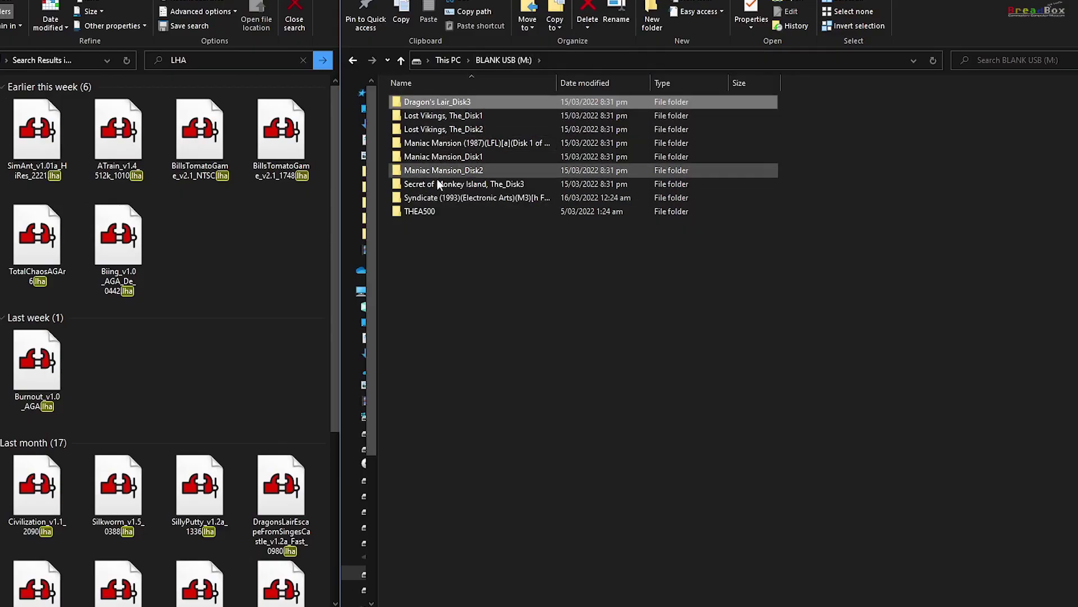
pyautogui.keyDown('shift'); pyautogui.click(437, 198); pyautogui.keyUp('shift')
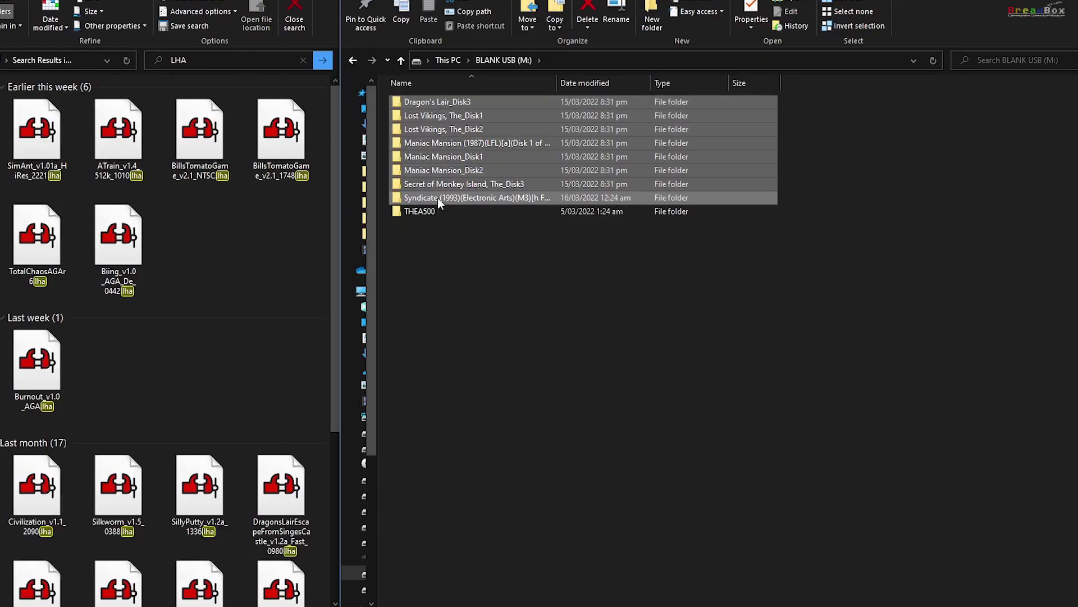
pyautogui.keyDown('shift'); pyautogui.click(483, 211); pyautogui.keyUp('shift')
pyautogui.keyDown('ctrl'); pyautogui.click(538, 216); pyautogui.keyUp('ctrl')
pyautogui.press('Delete')
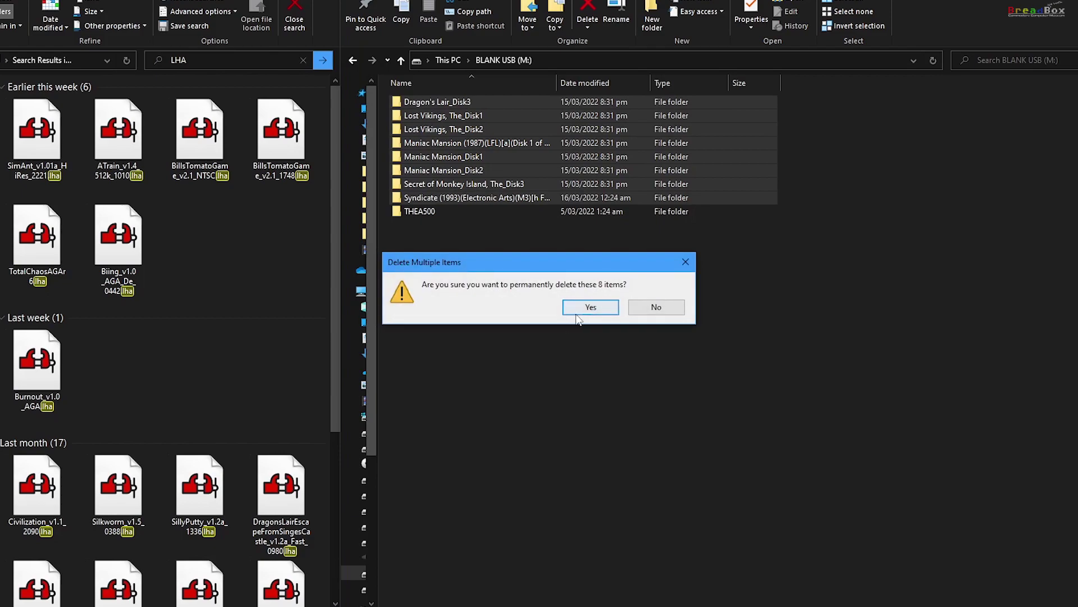
pyautogui.click(580, 306)
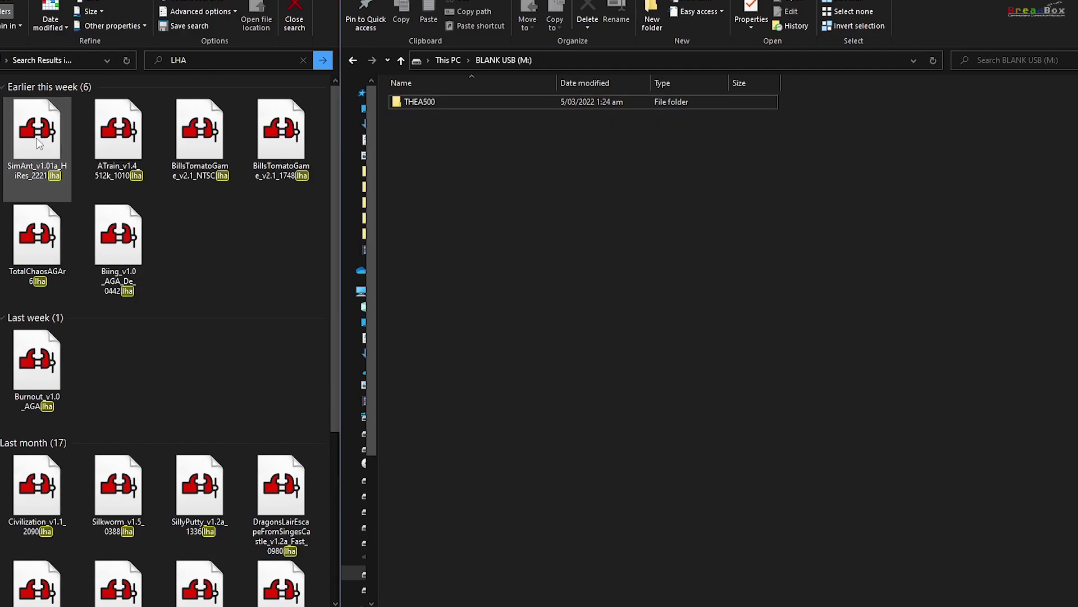
# - Copy the eight displayed Last month .lha files, from Civilization_v1.1_2090 to IkariWarriors_v2.01_0771, from the LHA search results to BLANK USB (M:)
pyautogui.scroll(-2, 129, 303)
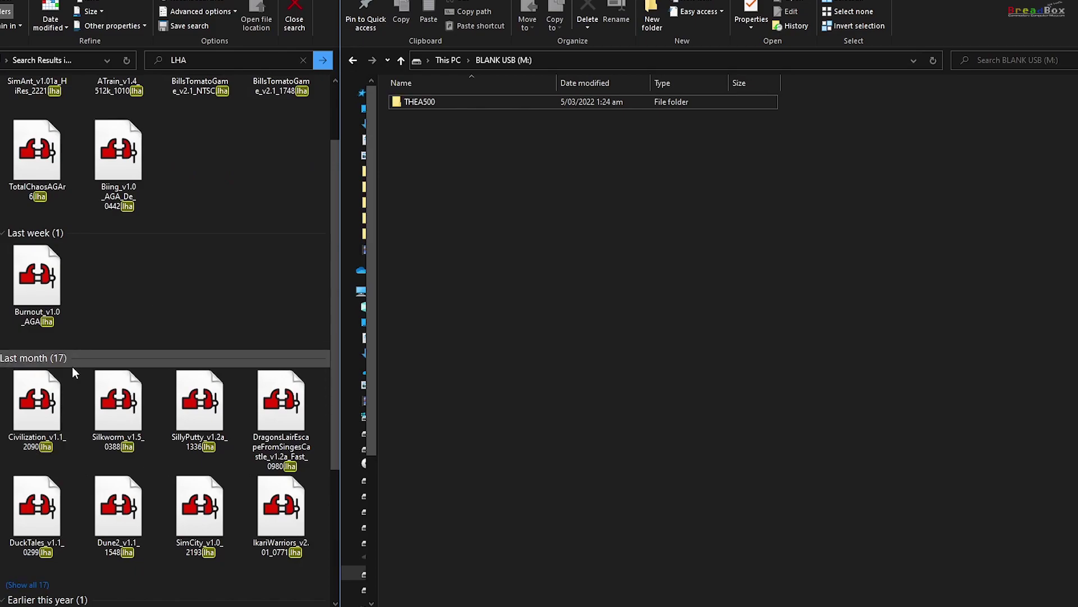
pyautogui.click(35, 391)
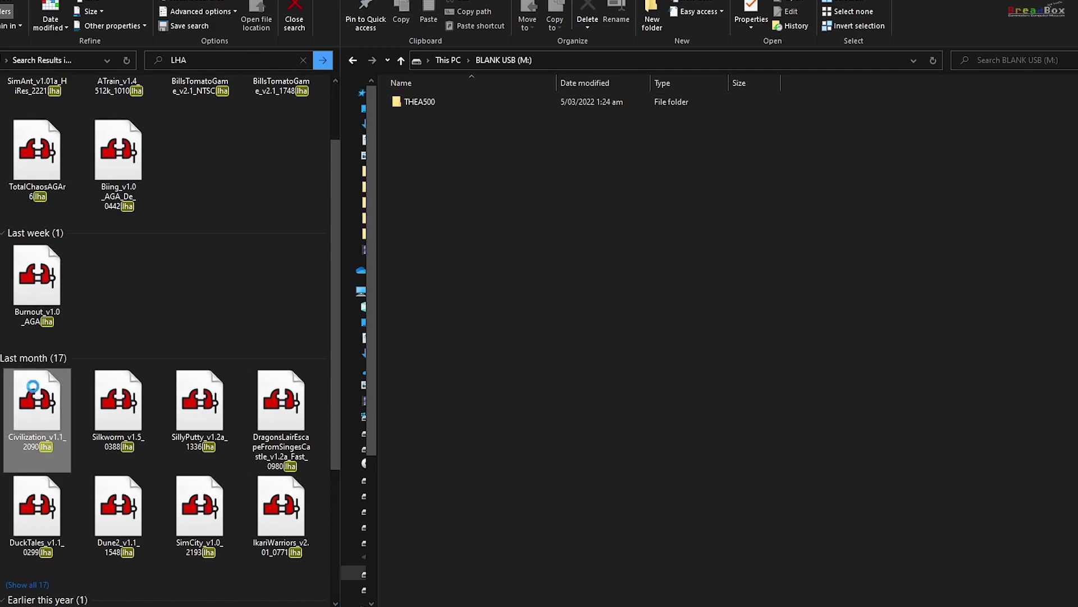
pyautogui.keyDown('shift'); pyautogui.click(259, 512); pyautogui.keyUp('shift')
pyautogui.moveTo(188, 410); pyautogui.dragTo(612, 277)
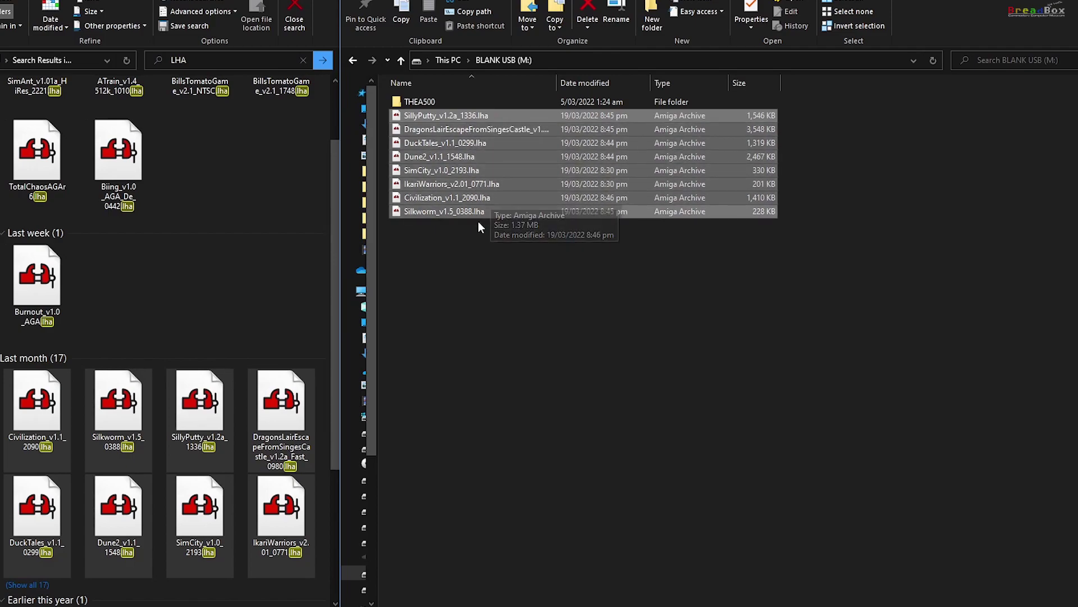
# - Create a new folder named STRATERGY GAMES in the root of BLANK USB (M:)
pyautogui.rightClick(431, 269)
pyautogui.moveTo(474, 425)
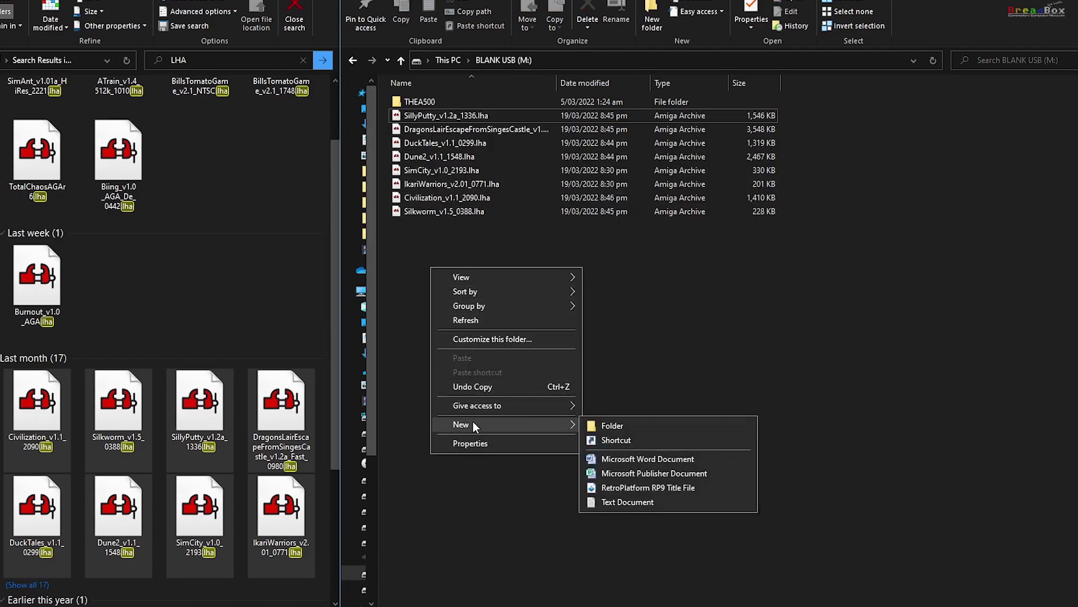
pyautogui.click(613, 425)
pyautogui.write('STR')
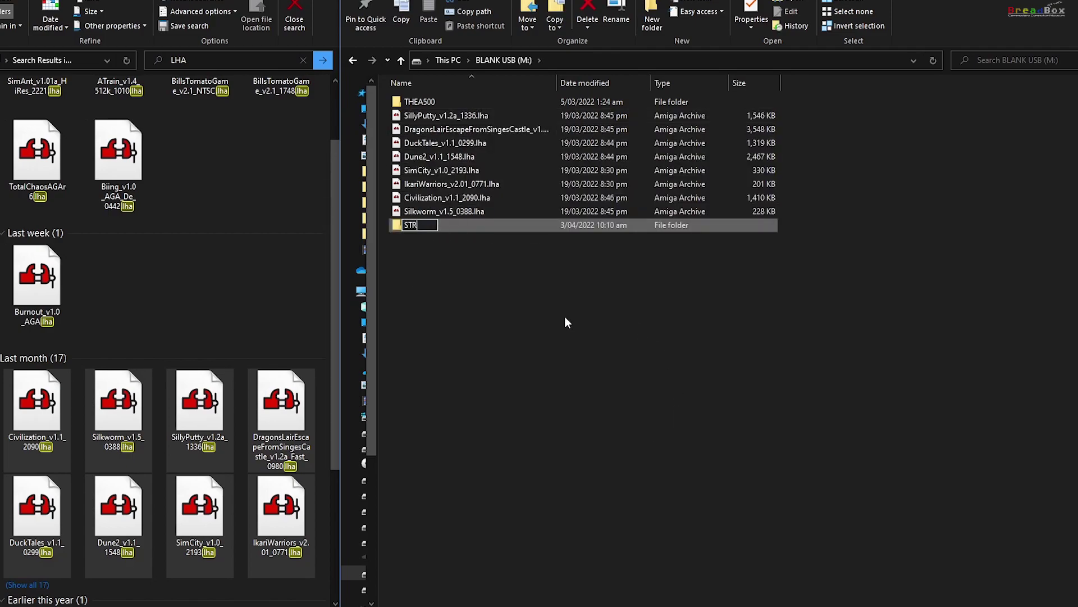
pyautogui.write('ATERGY GAM')
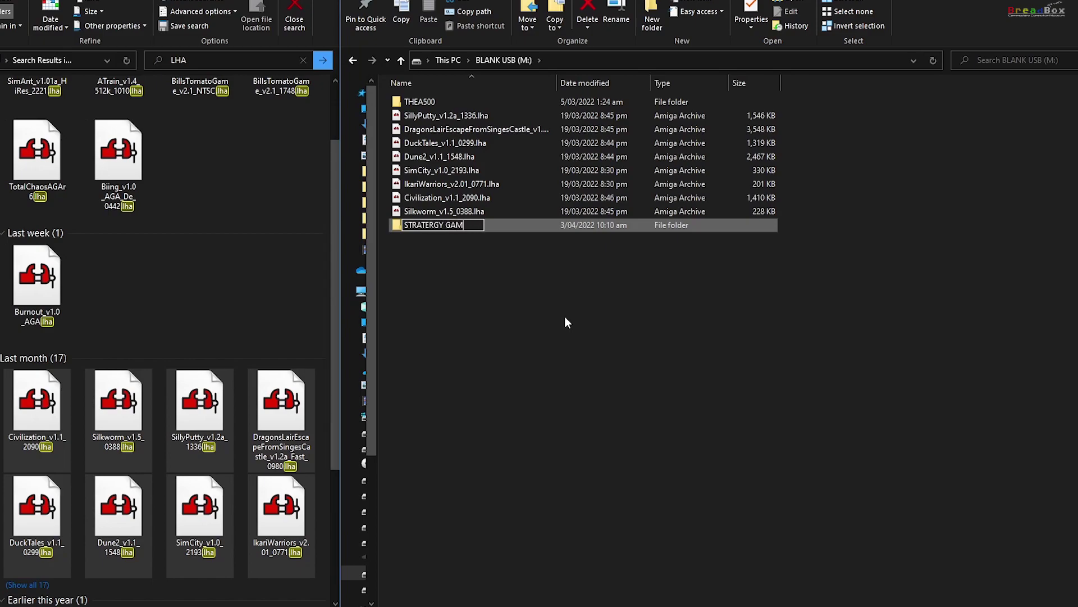
pyautogui.write('ES')
pyautogui.press('Return')
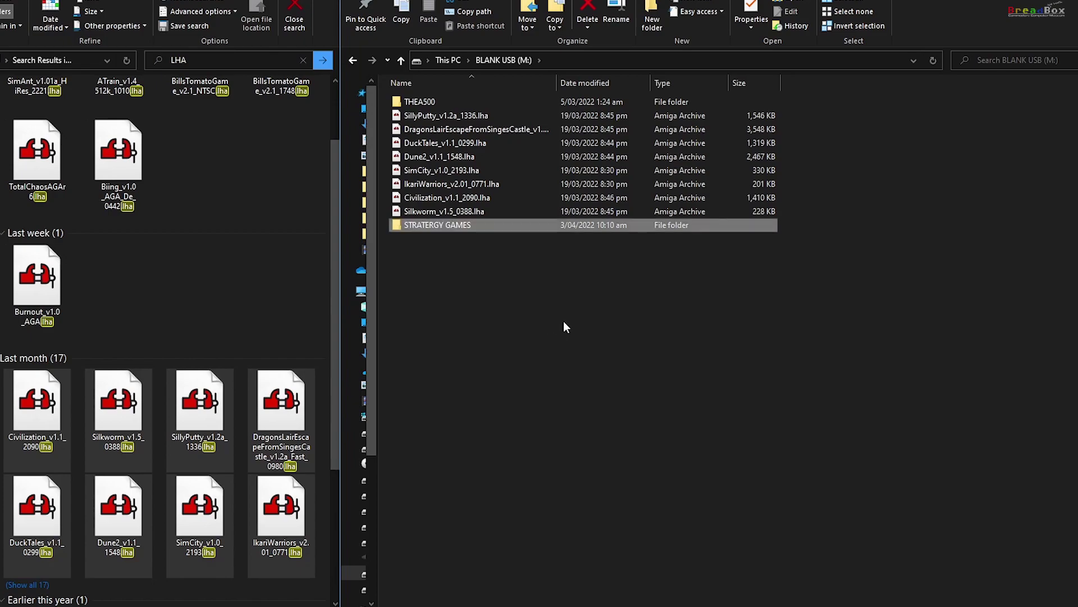
# - Move Civilization_v1.1_2090.lha, SimCity_v1.0_2193.lha and Dune2_v1.1_1548.lha into the STRATERGY GAMES folder
pyautogui.click(422, 199)
pyautogui.keyDown('ctrl'); pyautogui.click(420, 170); pyautogui.keyUp('ctrl')
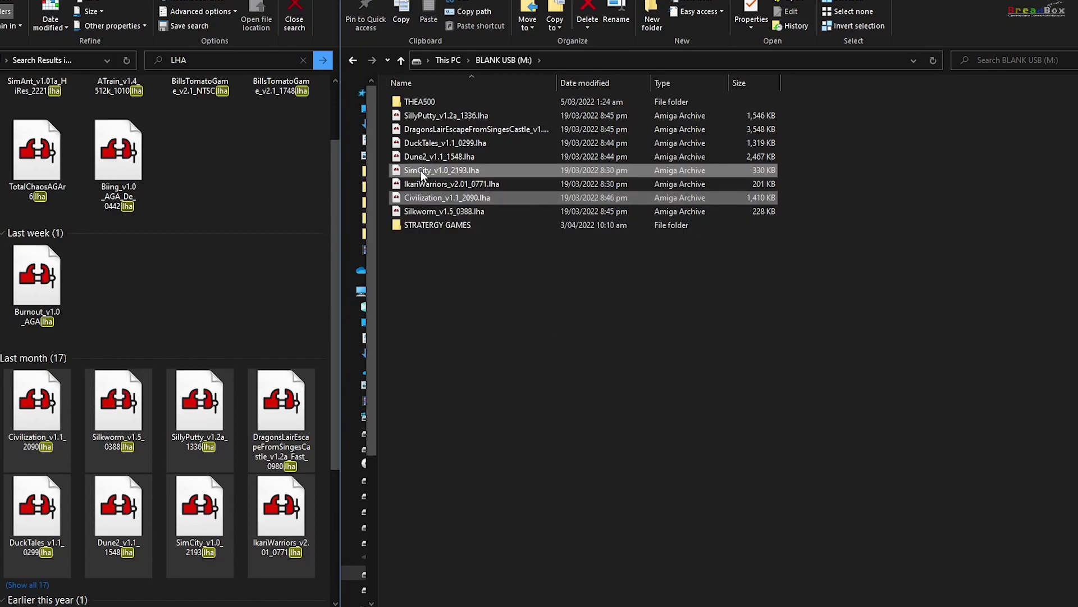
pyautogui.keyDown('ctrl'); pyautogui.click(425, 157); pyautogui.keyUp('ctrl')
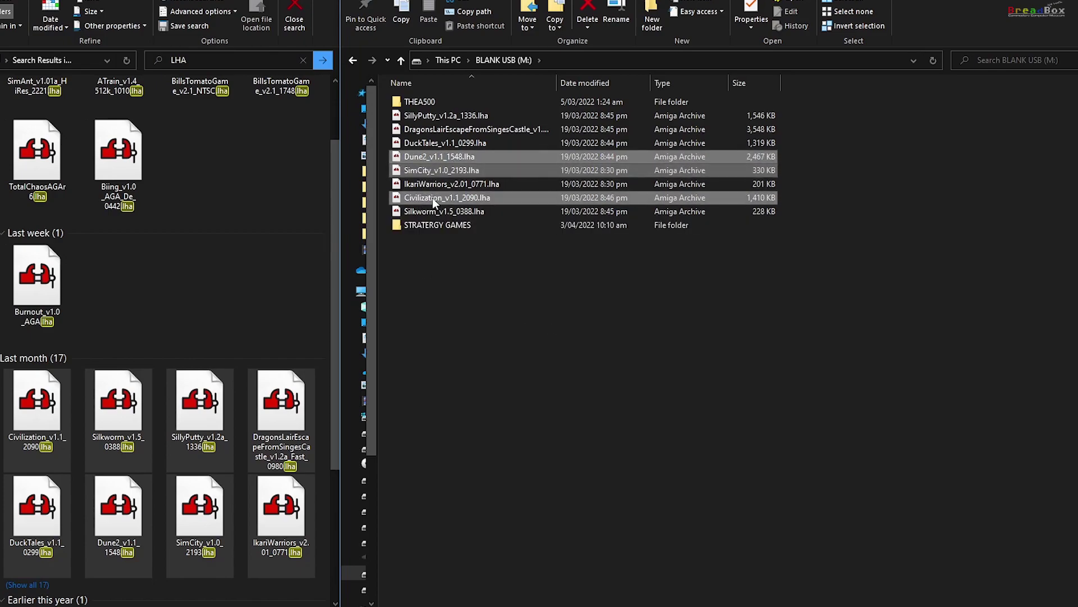
pyautogui.moveTo(433, 199); pyautogui.dragTo(423, 223)
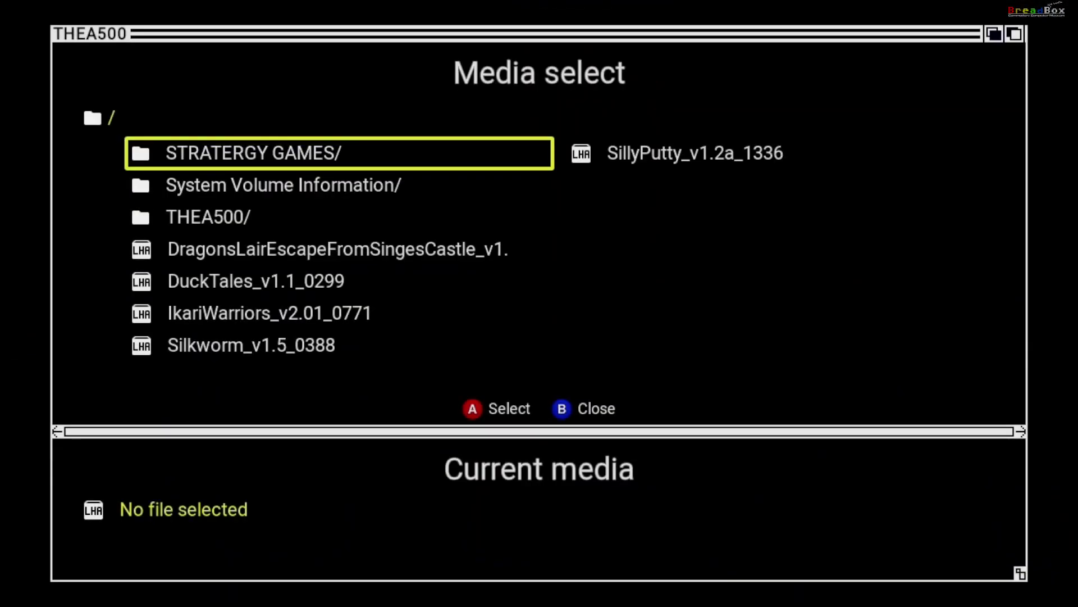
# - Switch to THEA500's media selection and choose DuckTales_v1.1_0299 from the root of the USB stick
pyautogui.press('Down')
pyautogui.press('Down')
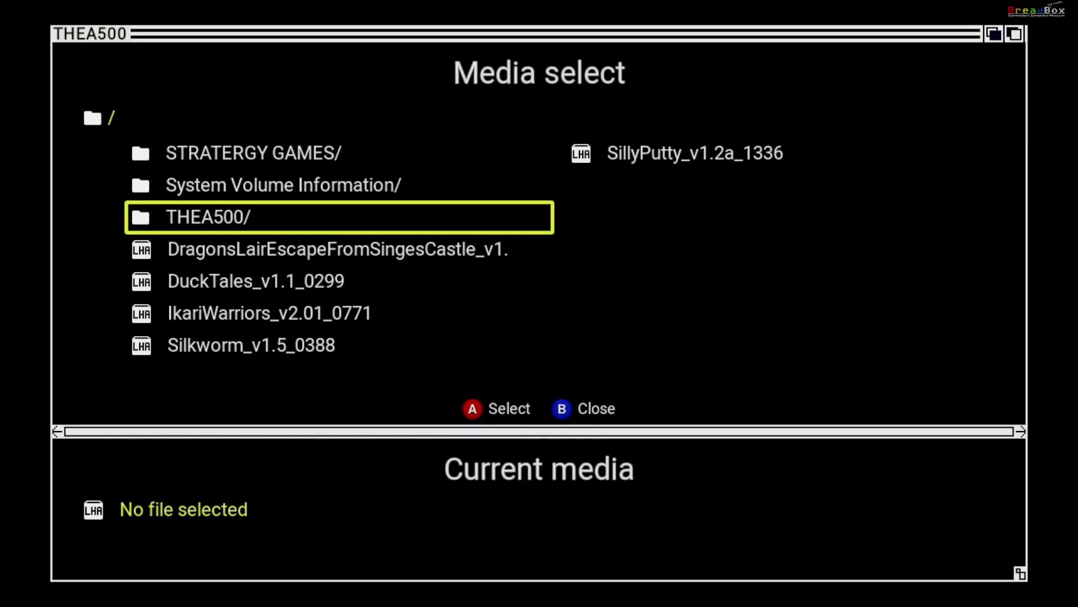
pyautogui.press('Down')
pyautogui.press('Down')
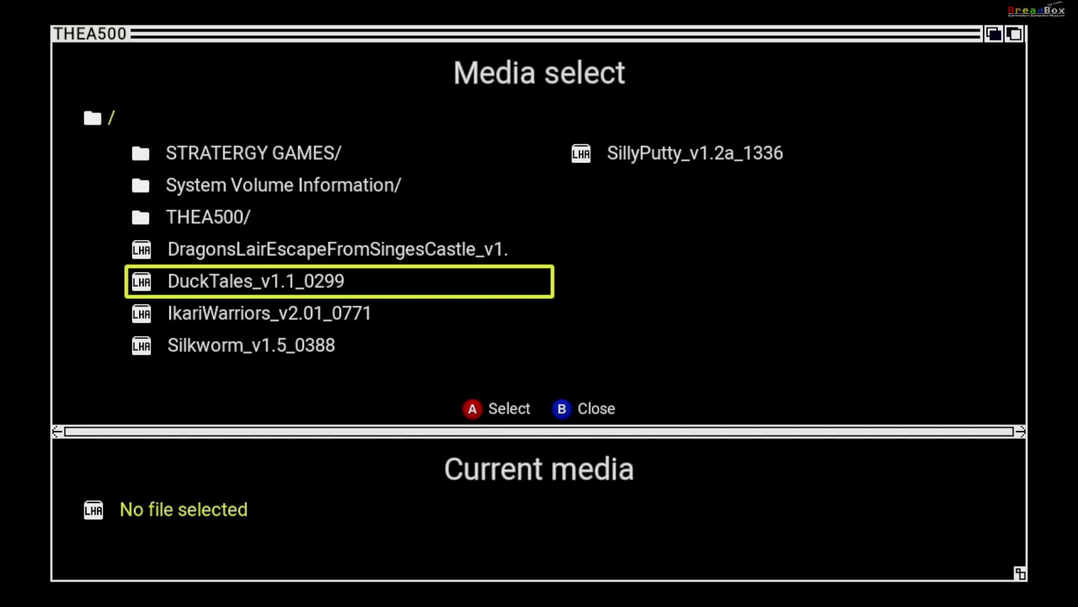
pyautogui.press('Return')
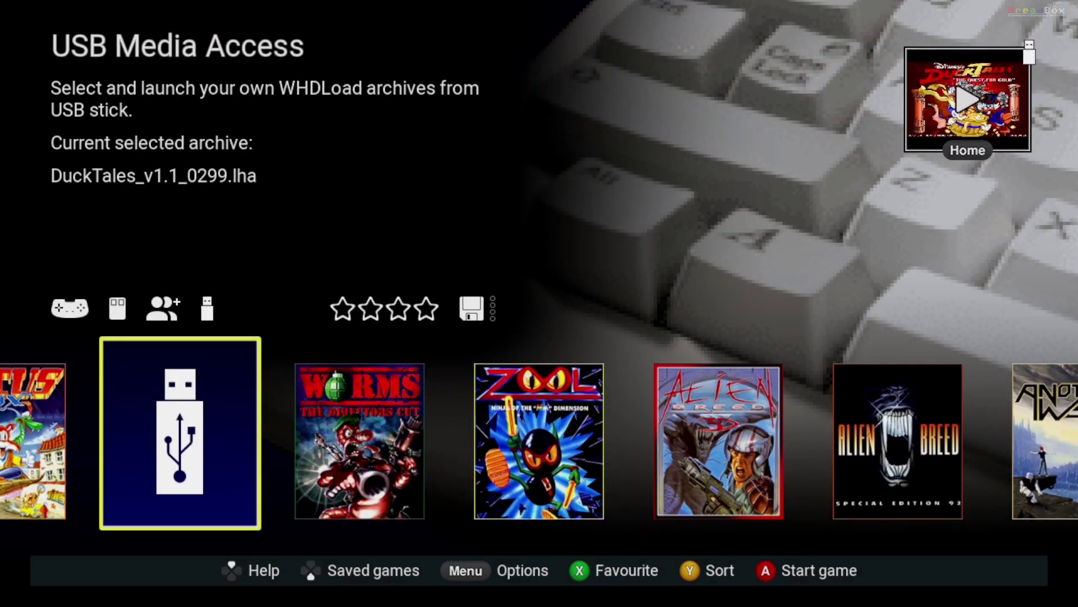
# - Reopen the media selection from USB Media Access and enter the STRATERGY GAMES folder
pyautogui.press('Return')
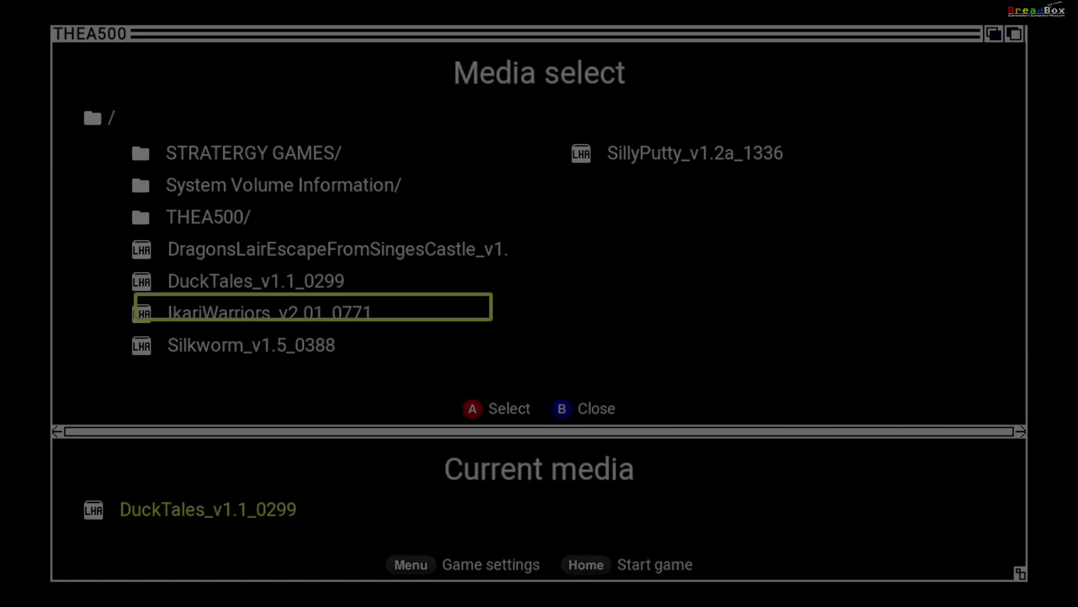
pyautogui.press('Up')
pyautogui.press('Up')
pyautogui.press('Up')
pyautogui.press('Up')
pyautogui.press('Up')
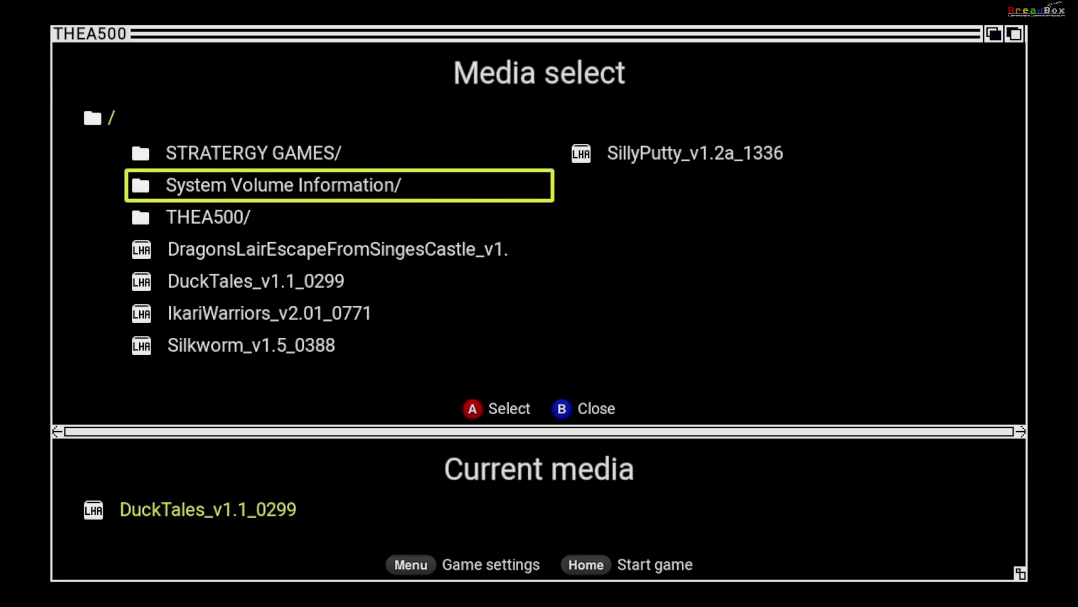
pyautogui.press('Return')
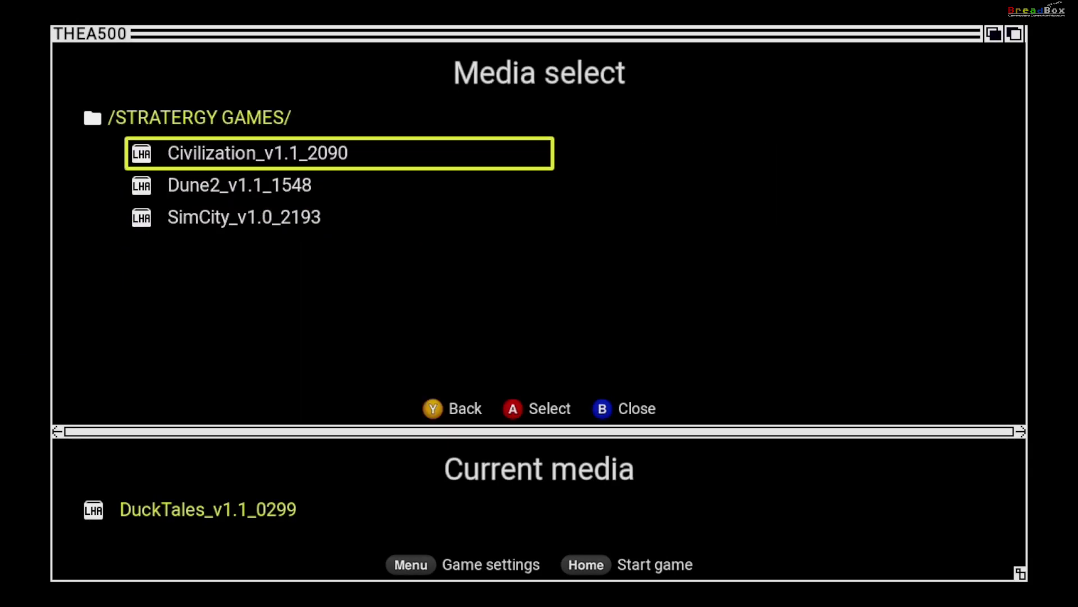
# - Select SimCity_v1.0_2193 as the current media and start the game
pyautogui.press('Down')
pyautogui.press('Down')
pyautogui.press('Return')
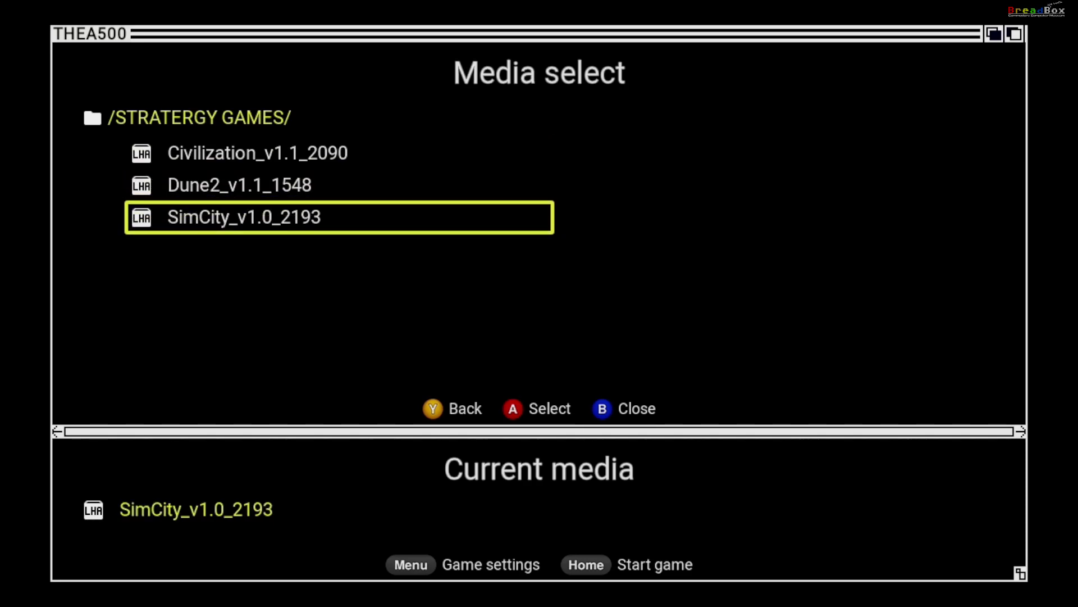
pyautogui.press('Home')
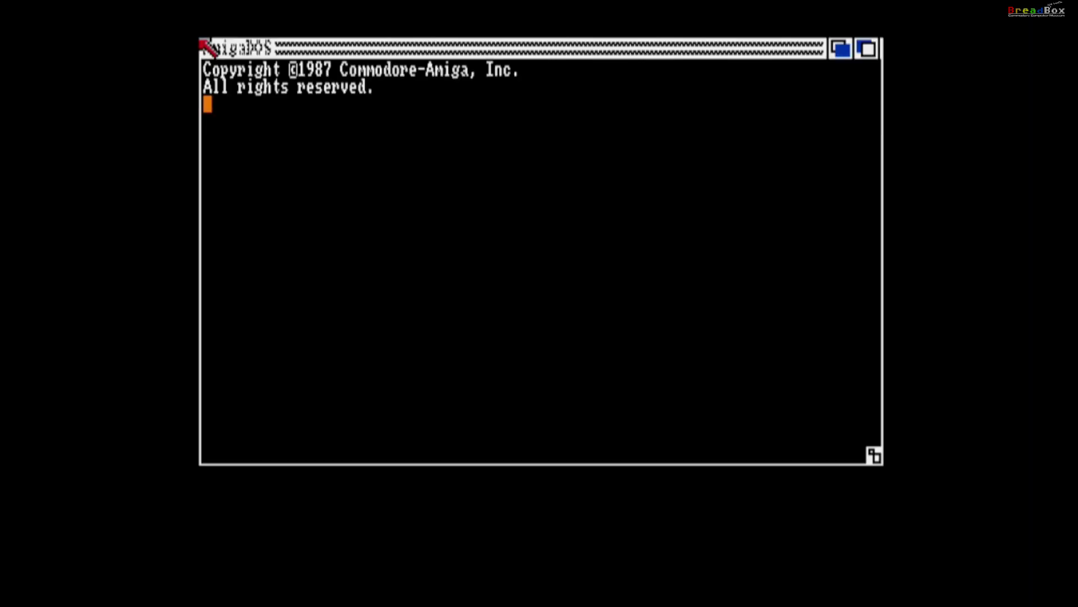